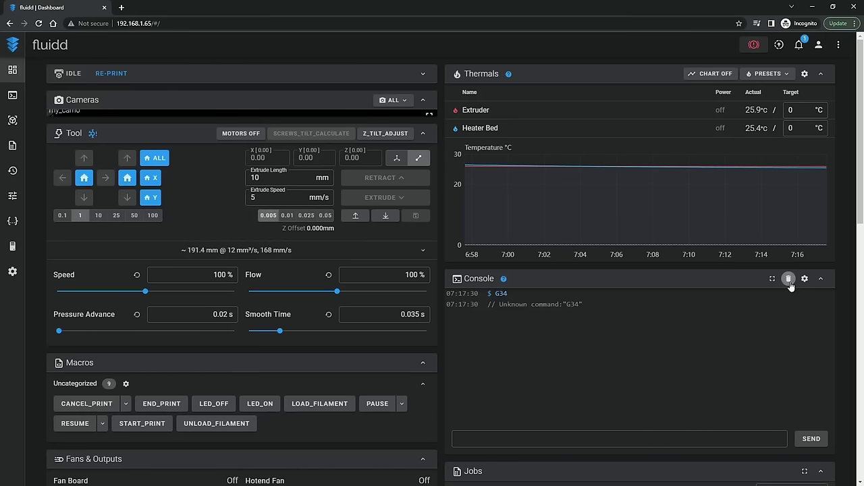
Step: Clear the old G34 output from the Fluidd console and start typing a new G command
{"action": "left_click", "coordinate": [788, 279]}
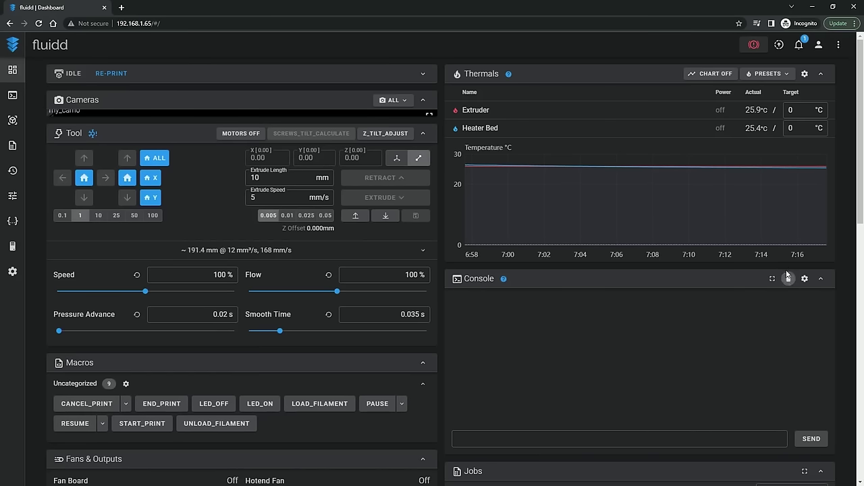
{"action": "left_click", "coordinate": [675, 444]}
{"action": "type", "text": "G"}
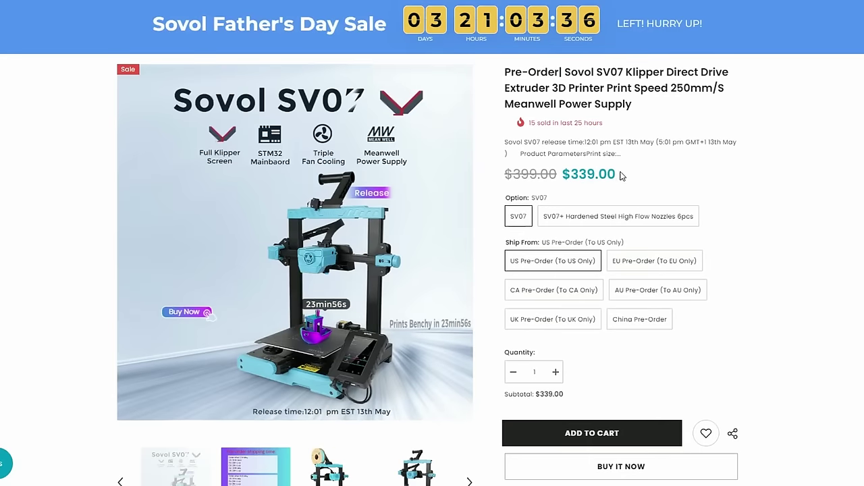
Step: Pick the Blue-Yellow-Fuchsia Triple Color Silk filament, then view the SV07 feature overview
{"action": "left_click_drag", "start_coordinate": [620, 171], "coordinate": [559, 177]}
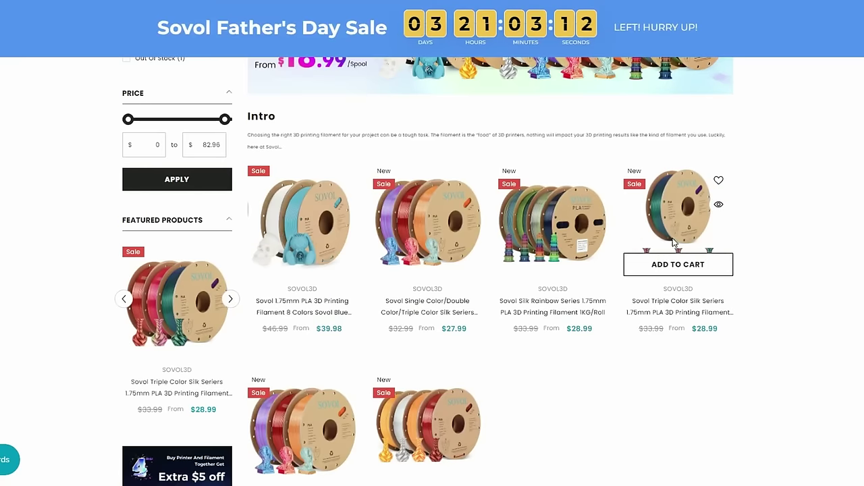
{"action": "left_click", "coordinate": [682, 264]}
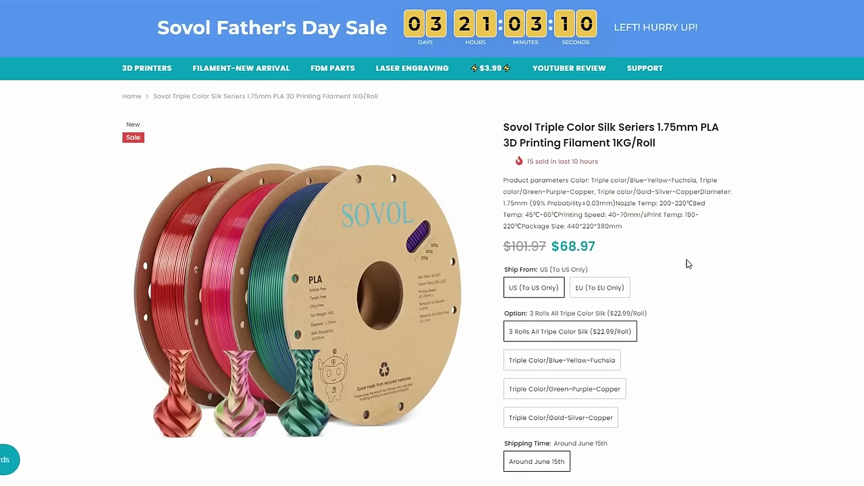
{"action": "scroll", "coordinate": [688, 264], "scroll_direction": "down", "scroll_amount": 3}
{"action": "left_click", "coordinate": [558, 265]}
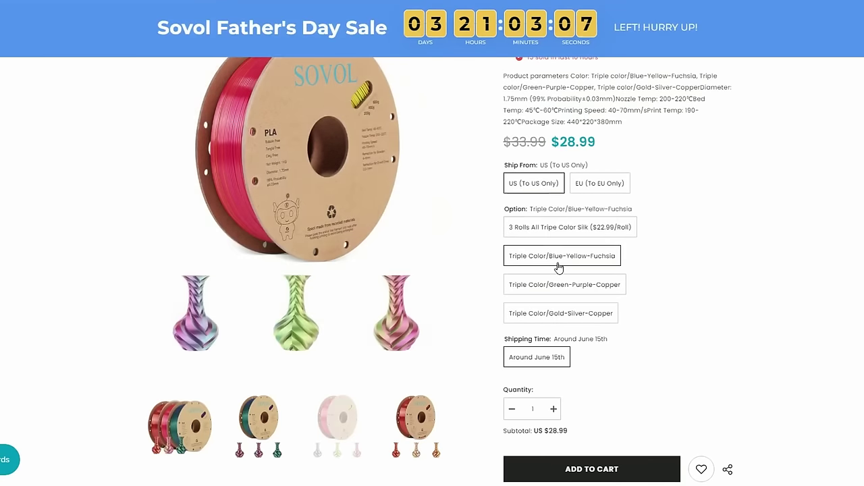
{"action": "scroll", "coordinate": [563, 276], "scroll_direction": "up", "scroll_amount": 1}
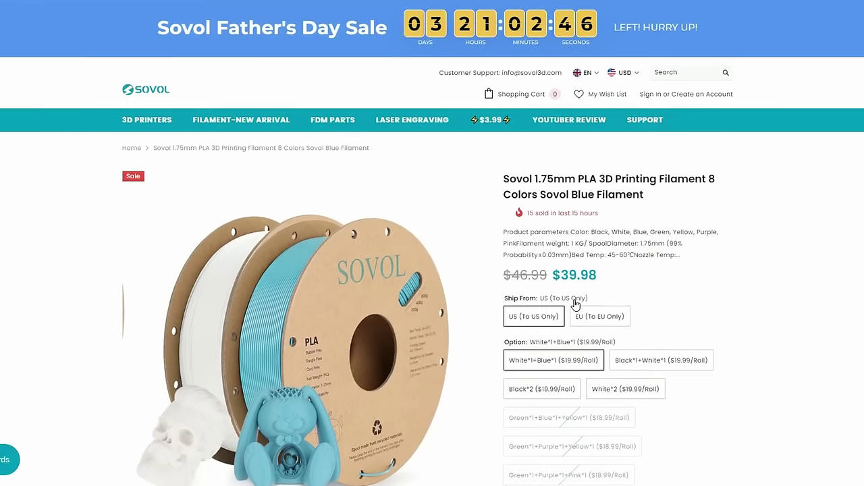
{"action": "scroll", "coordinate": [575, 304], "scroll_direction": "down", "scroll_amount": 3}
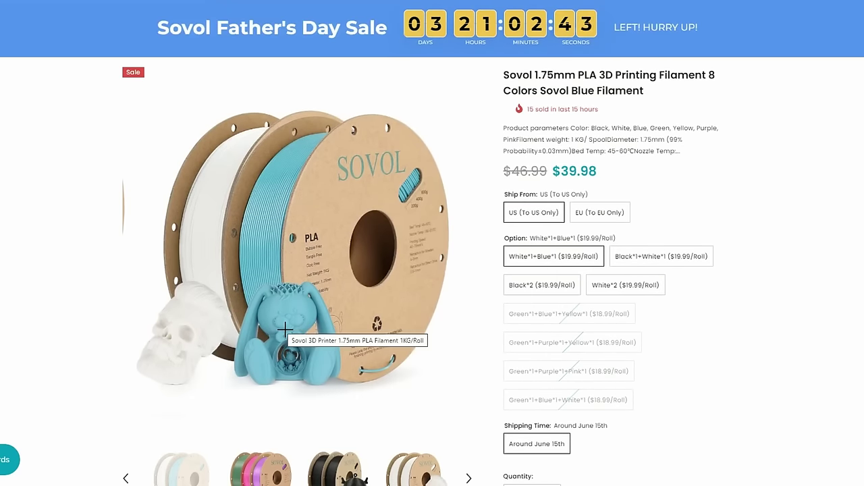
{"action": "middle_click", "coordinate": [721, 219]}
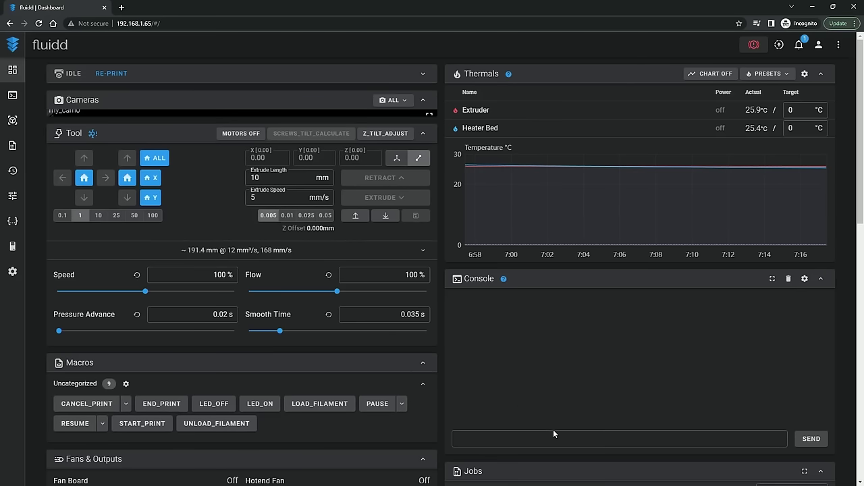
Step: Place the caret in the Fluidd console command field
{"action": "left_click", "coordinate": [552, 437]}
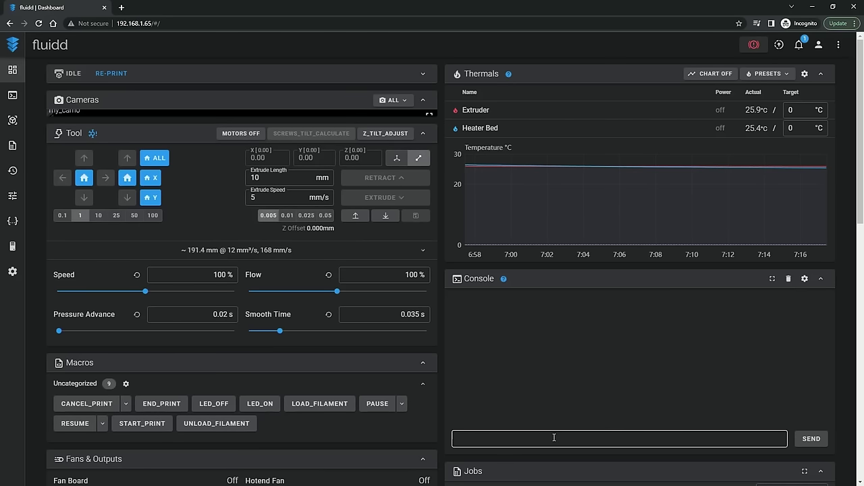
{"action": "left_click", "coordinate": [554, 438]}
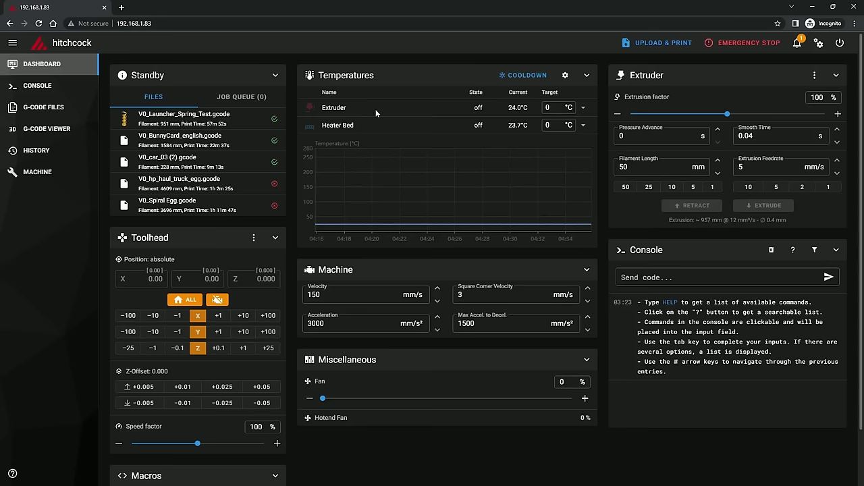
Step: Start printing V0_Launcher_Spring_Test.gcode and set the machine acceleration to 5000
{"action": "left_click", "coordinate": [204, 118]}
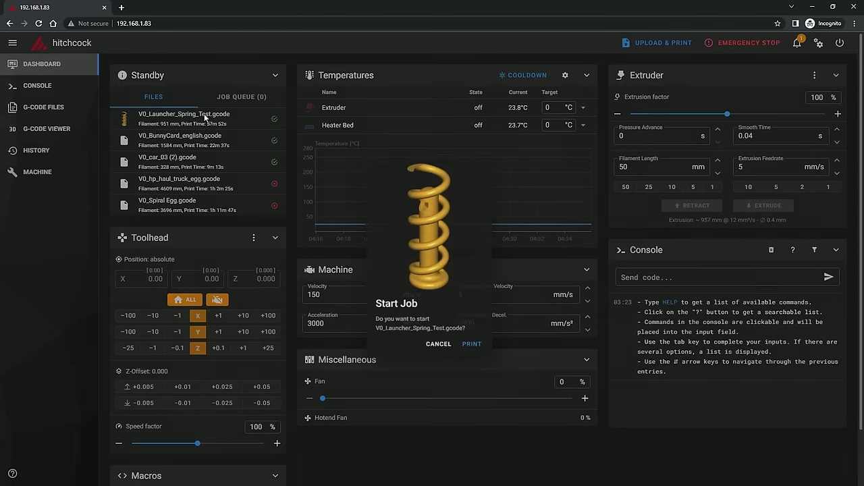
{"action": "left_click", "coordinate": [476, 351]}
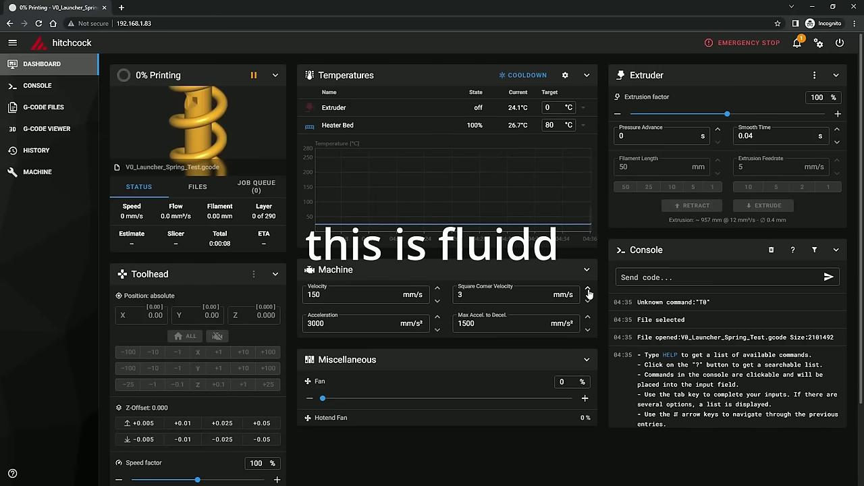
{"action": "left_click", "coordinate": [438, 318]}
{"action": "left_click", "coordinate": [438, 317]}
{"action": "left_click", "coordinate": [438, 318]}
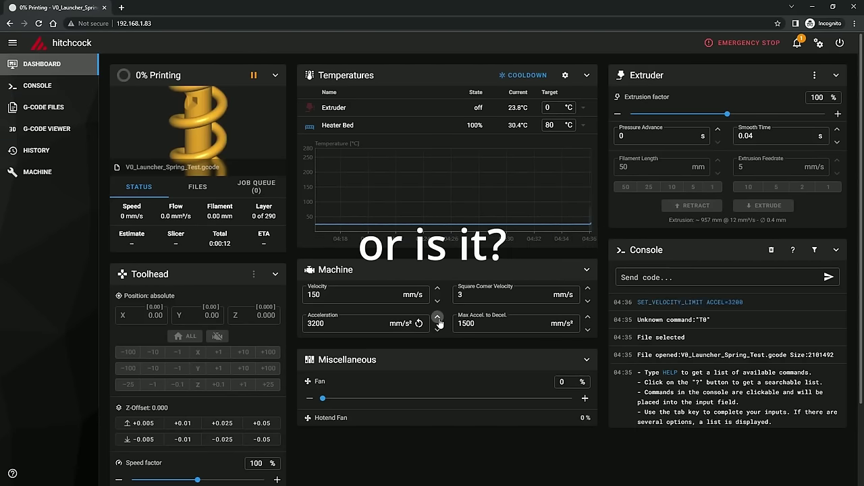
{"action": "double_click", "coordinate": [367, 323]}
{"action": "type", "text": "5000"}
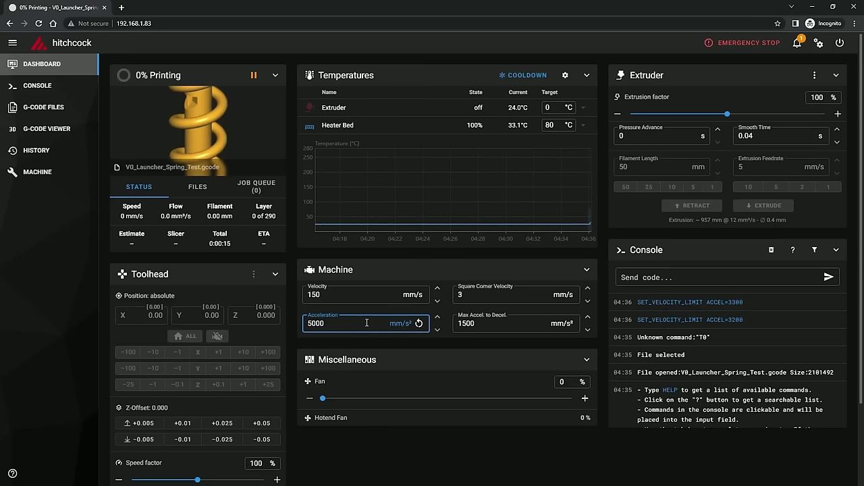
{"action": "key", "text": "shift+Tab"}
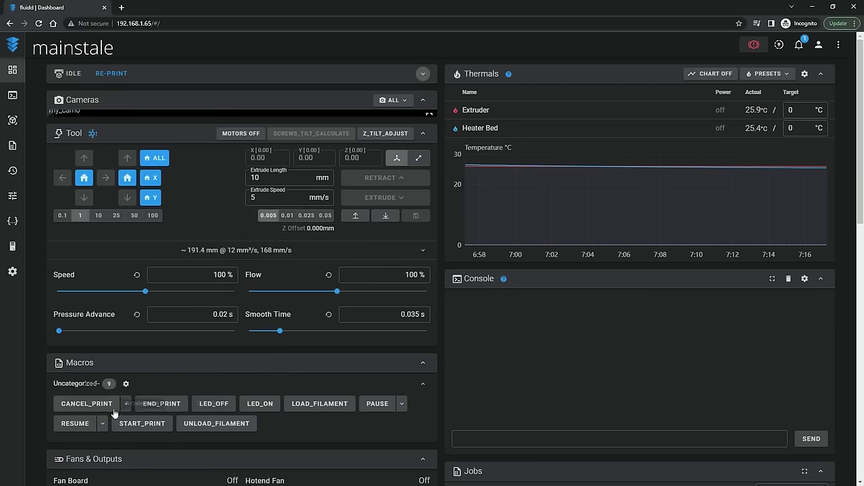
Step: Run the RESUME macro, which aborts because no print is paused
{"action": "left_click", "coordinate": [75, 424]}
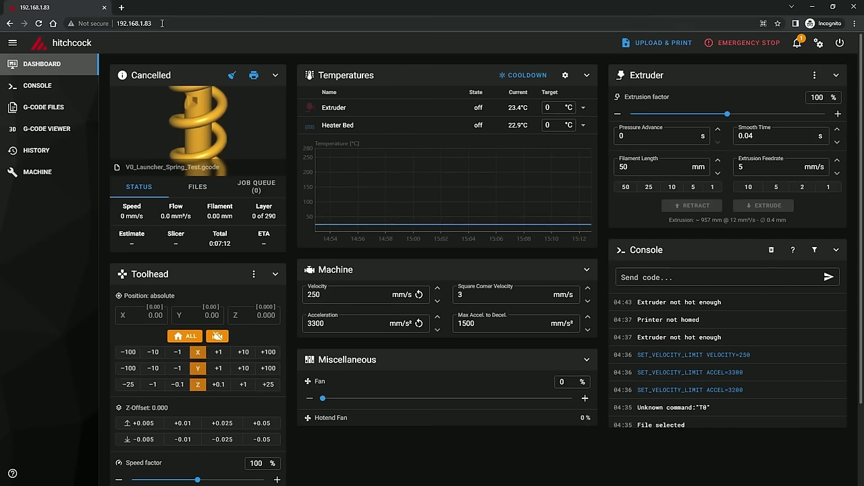
Step: Start printing V0_Launcher_Spring_Test.gcode again
{"action": "left_click", "coordinate": [135, 23]}
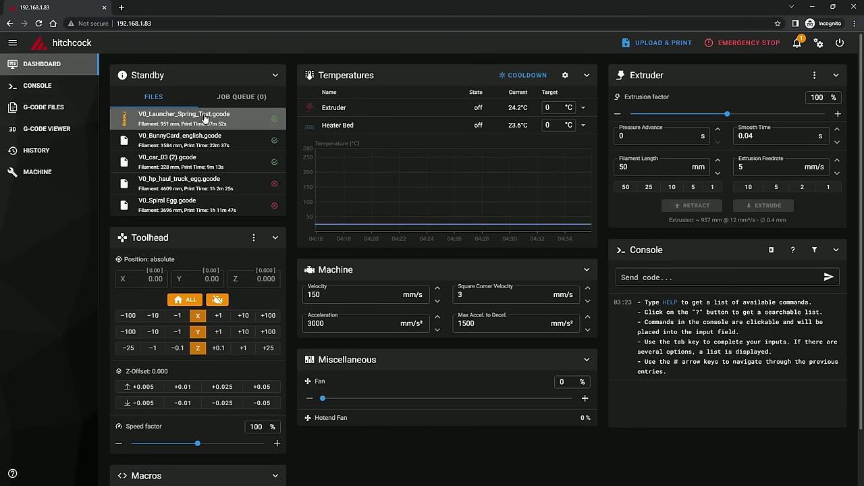
{"action": "left_click", "coordinate": [204, 119]}
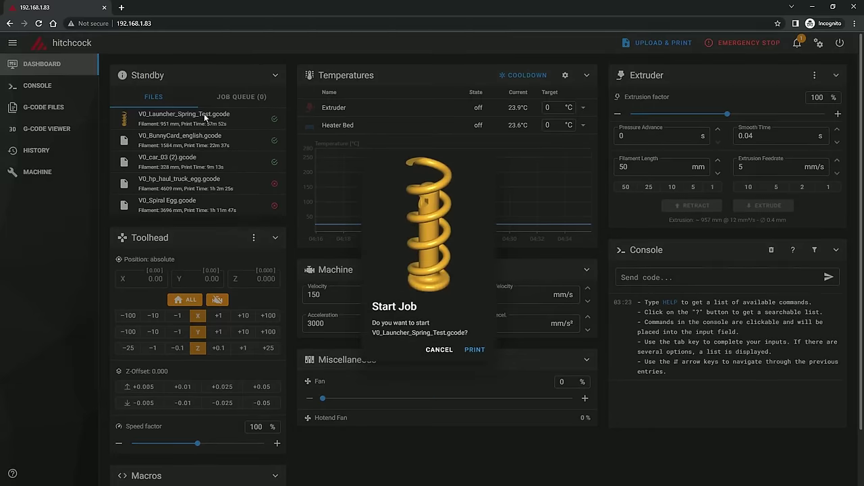
{"action": "left_click", "coordinate": [475, 352]}
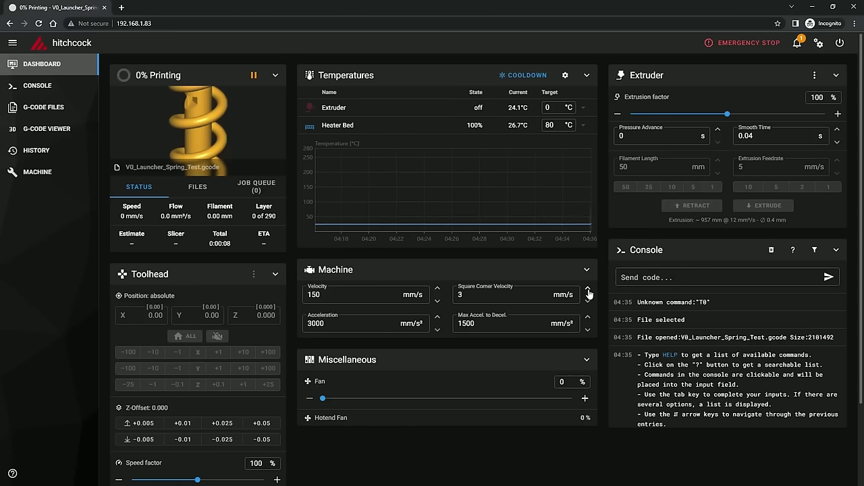
Step: Set acceleration back to 3000 mm/s² and the velocity limit to 250 mm/s
{"action": "left_click", "coordinate": [437, 317]}
{"action": "left_click", "coordinate": [437, 317]}
{"action": "left_click", "coordinate": [437, 317]}
{"action": "double_click", "coordinate": [367, 323]}
{"action": "type", "text": "3000"}
{"action": "double_click", "coordinate": [371, 294]}
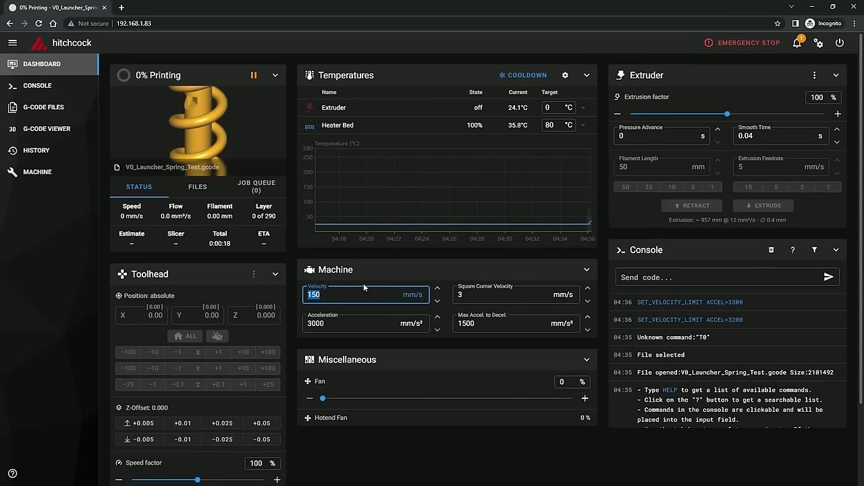
{"action": "type", "text": "250"}
{"action": "key", "text": "Return"}
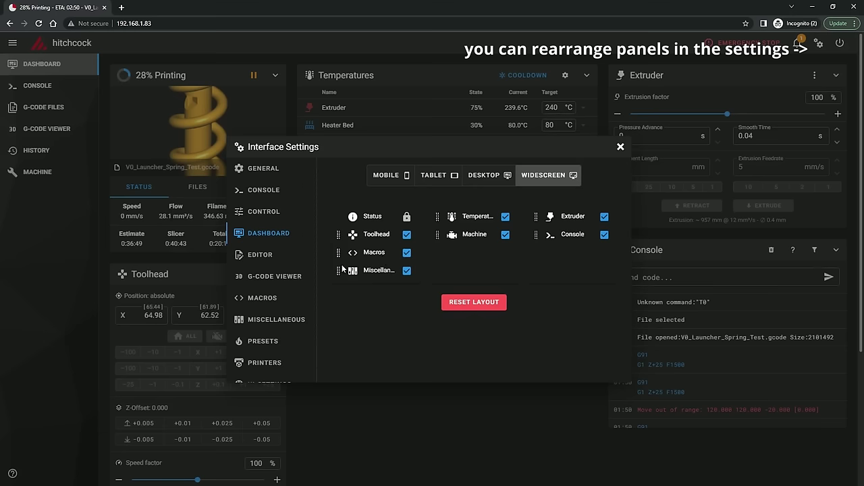
Step: Put the Miscellaneous panel below Machine in the middle widescreen column, then focus the console input
{"action": "left_click_drag", "start_coordinate": [340, 271], "coordinate": [445, 252]}
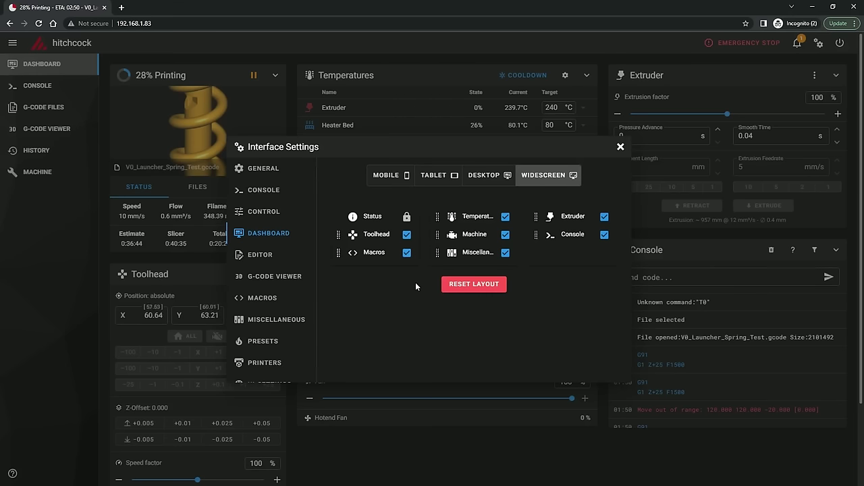
{"action": "left_click", "coordinate": [620, 147]}
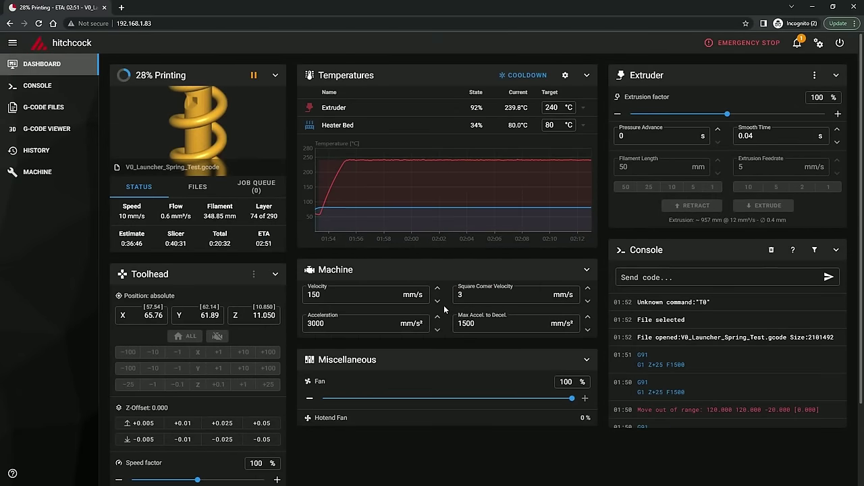
{"action": "left_click", "coordinate": [668, 283]}
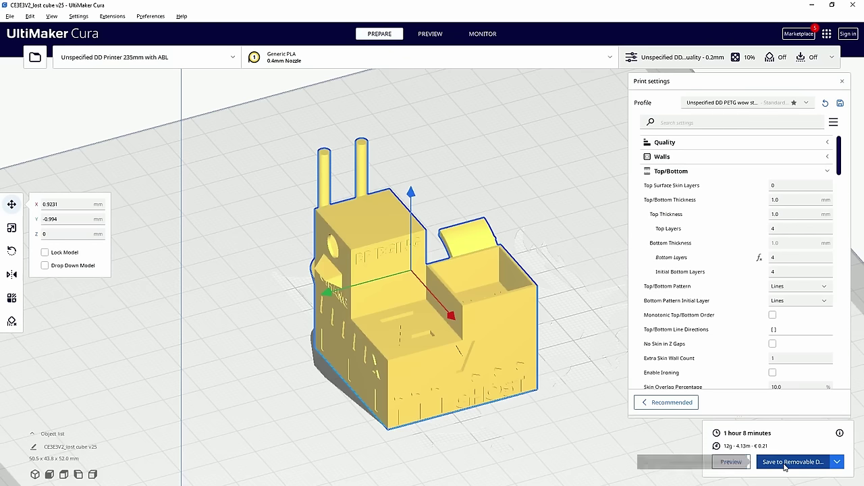
Step: Save the sliced cube's G-code to the removable drive
{"action": "left_click", "coordinate": [785, 463]}
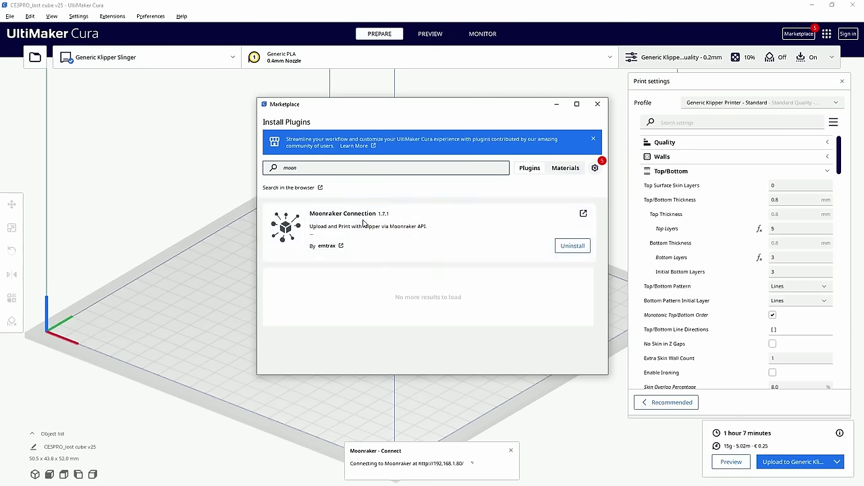
Step: Open the Moonraker Connection plugin's details and view its upload settings
{"action": "left_click", "coordinate": [363, 223]}
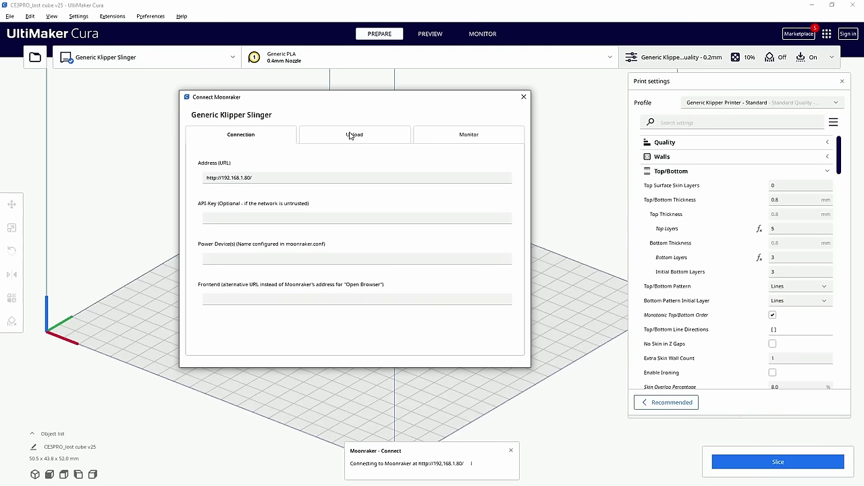
{"action": "left_click", "coordinate": [351, 136]}
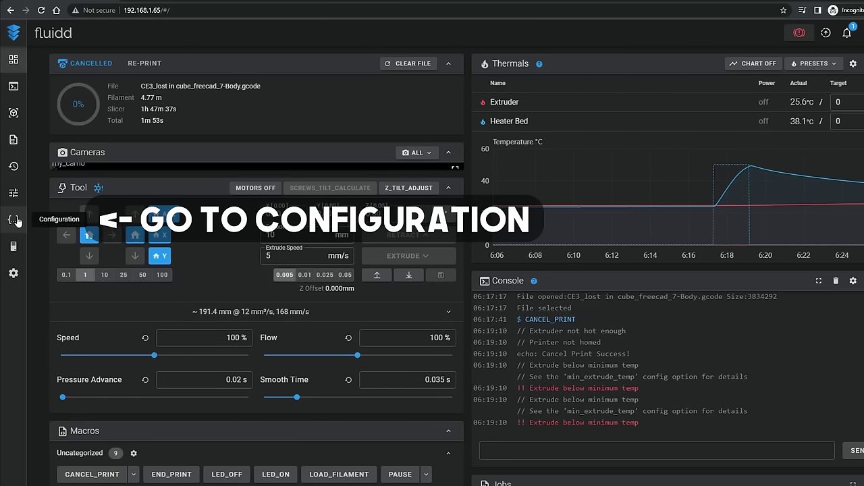
Step: Open printer.cfg from Fluidd's configuration files and mark the config reference line
{"action": "left_click", "coordinate": [17, 221]}
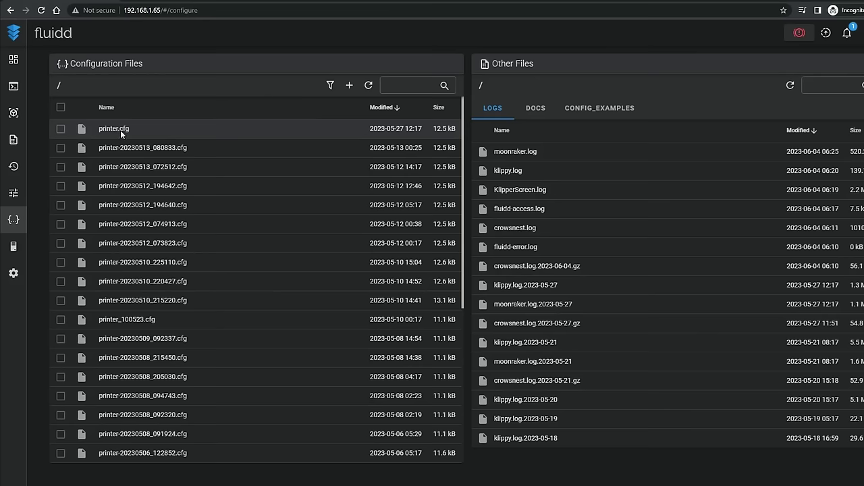
{"action": "left_click", "coordinate": [121, 131]}
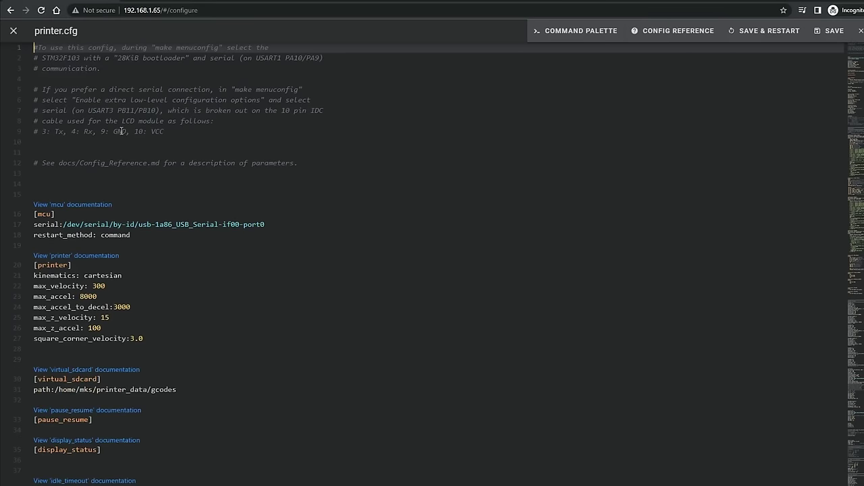
{"action": "left_click", "coordinate": [243, 163]}
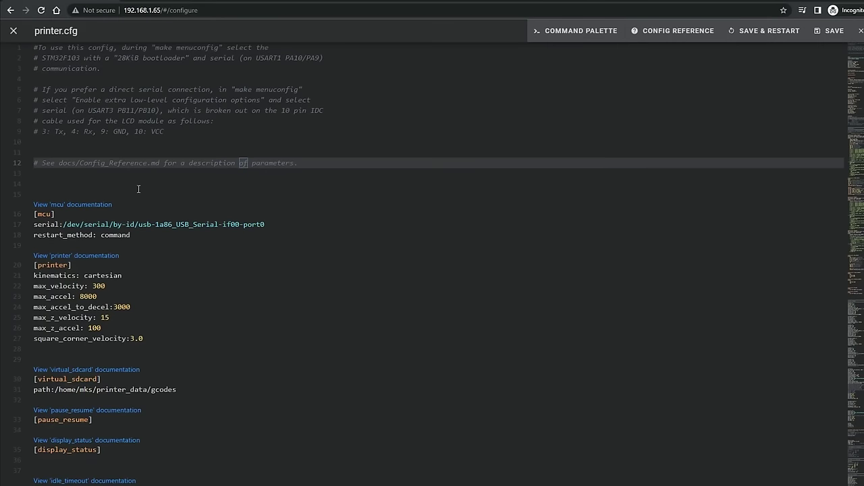
{"action": "left_click", "coordinate": [138, 187]}
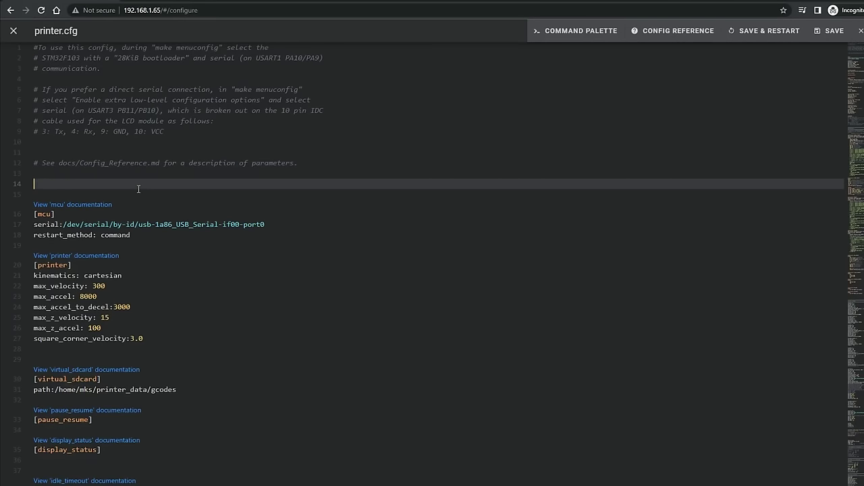
Step: Point out stepper_x's position_max 220 and driver_sgthrs 120
{"action": "scroll", "coordinate": [138, 189], "scroll_direction": "down", "scroll_amount": 10}
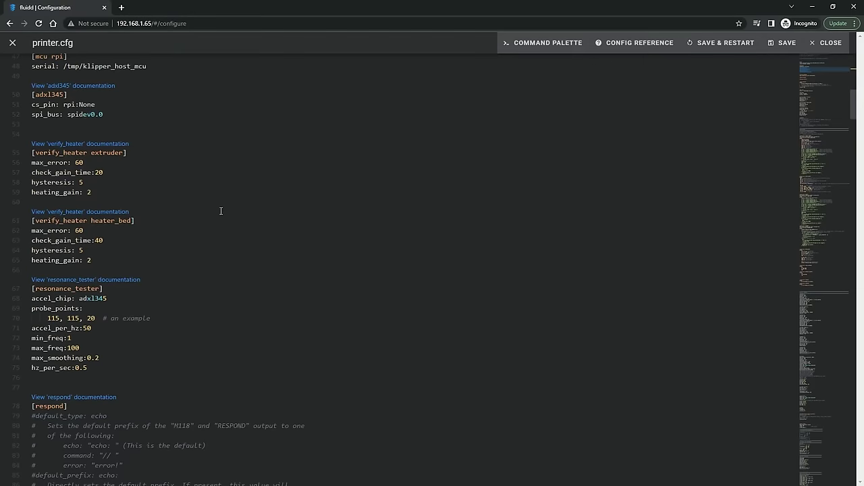
{"action": "scroll", "coordinate": [221, 211], "scroll_direction": "down", "scroll_amount": 10}
{"action": "scroll", "coordinate": [221, 211], "scroll_direction": "down", "scroll_amount": 20}
{"action": "left_click", "coordinate": [174, 213]}
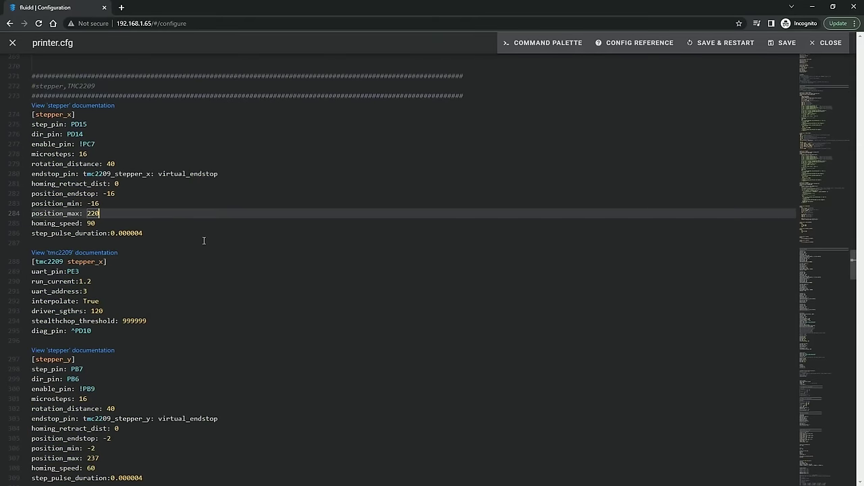
{"action": "scroll", "coordinate": [204, 241], "scroll_direction": "down", "scroll_amount": 1}
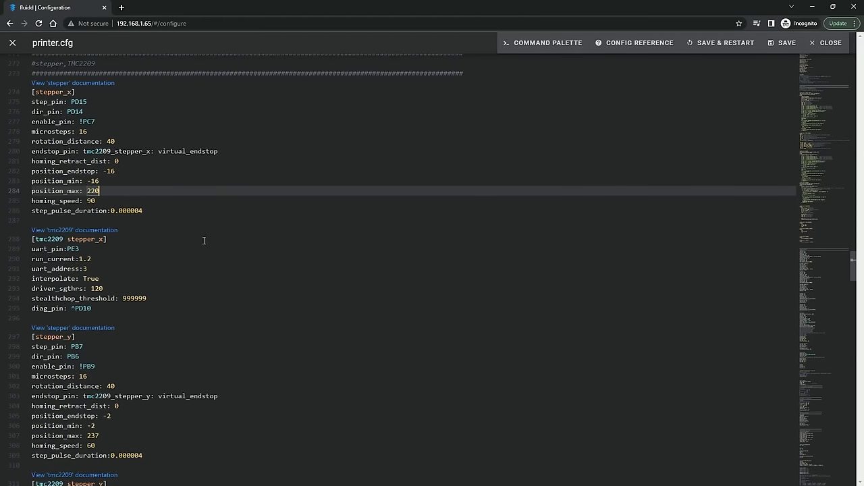
{"action": "left_click", "coordinate": [192, 289]}
Step: Point out stepper_z's dir_pin !PD7, commented position_endstop, and the [stepper_z1] section
{"action": "scroll", "coordinate": [229, 351], "scroll_direction": "down", "scroll_amount": 2}
{"action": "scroll", "coordinate": [229, 350], "scroll_direction": "down", "scroll_amount": 4}
{"action": "scroll", "coordinate": [223, 338], "scroll_direction": "down", "scroll_amount": 1}
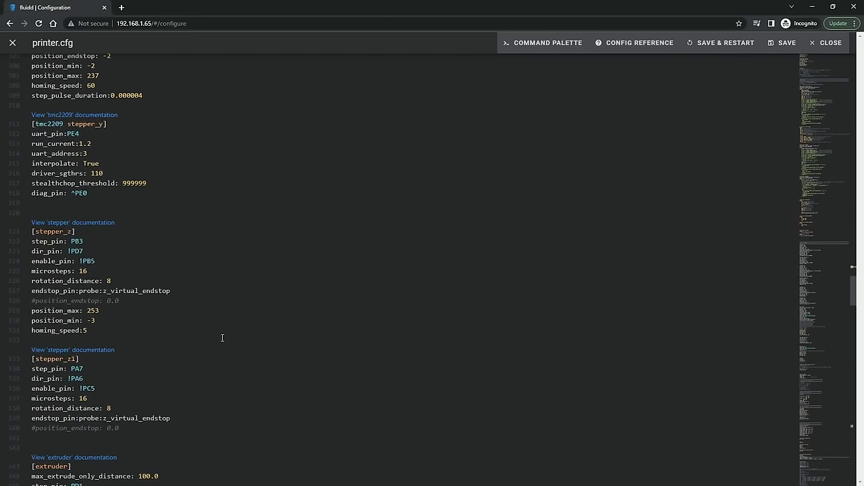
{"action": "left_click", "coordinate": [131, 251]}
{"action": "left_click", "coordinate": [154, 298]}
{"action": "left_click", "coordinate": [157, 358]}
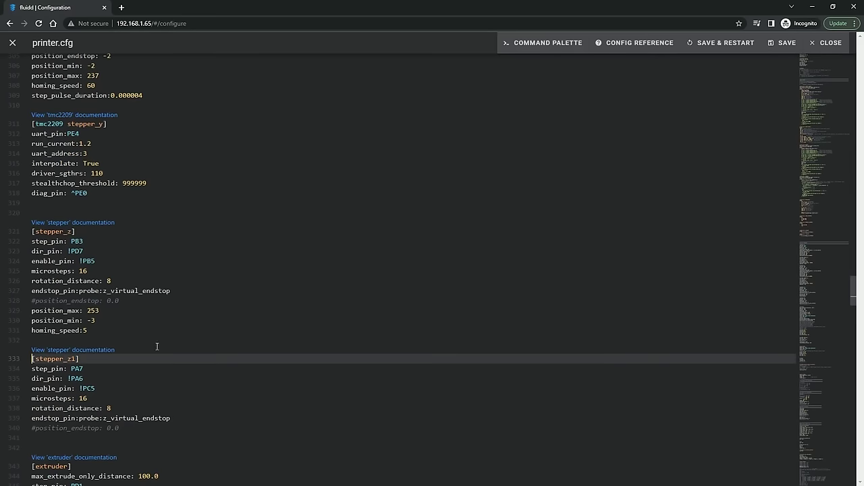
Step: Point out the extruder's sensor_pin PA4 and max_temp of 300
{"action": "scroll", "coordinate": [177, 388], "scroll_direction": "down", "scroll_amount": 3}
{"action": "scroll", "coordinate": [175, 384], "scroll_direction": "down", "scroll_amount": 2}
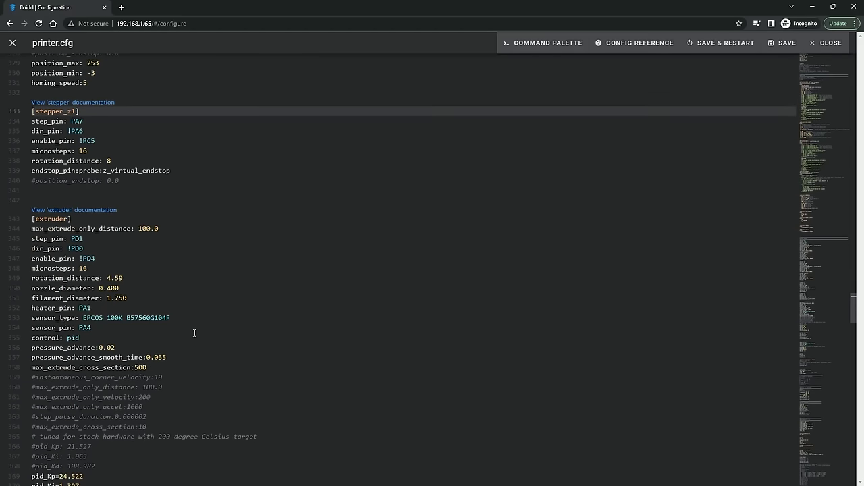
{"action": "left_click", "coordinate": [203, 329]}
{"action": "scroll", "coordinate": [222, 390], "scroll_direction": "down", "scroll_amount": 2}
{"action": "scroll", "coordinate": [222, 390], "scroll_direction": "down", "scroll_amount": 1}
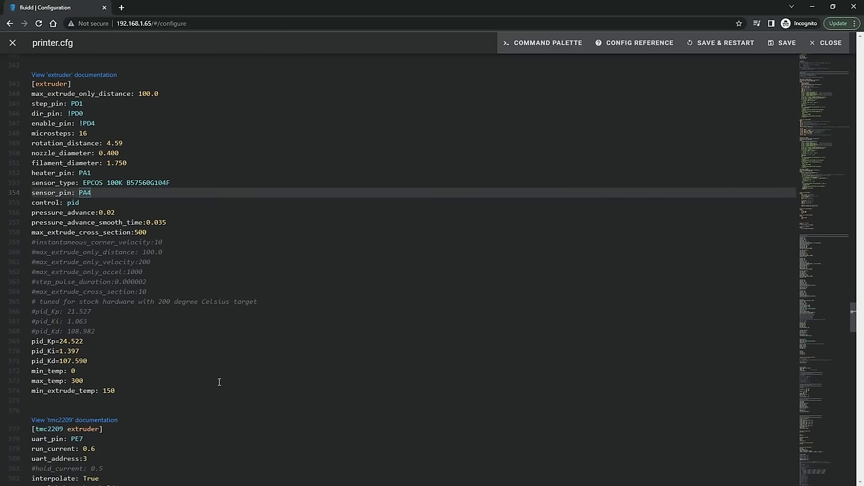
{"action": "left_click", "coordinate": [218, 378]}
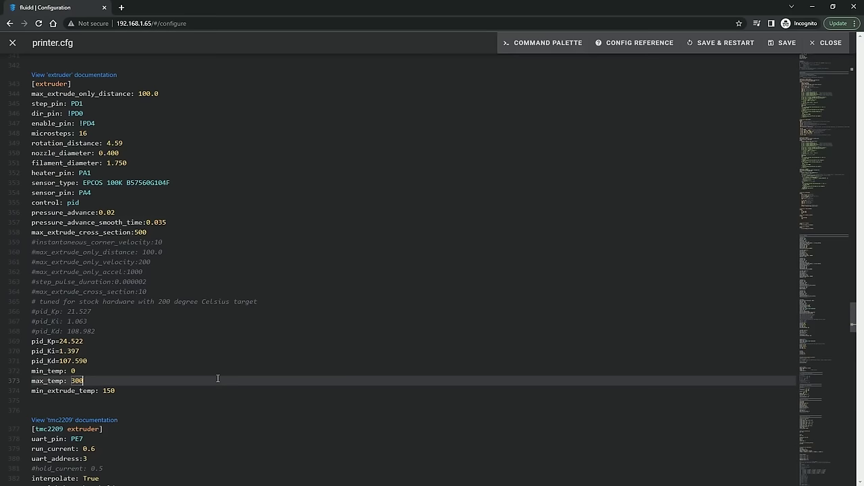
{"action": "scroll", "coordinate": [217, 378], "scroll_direction": "down", "scroll_amount": 6}
{"action": "left_click", "coordinate": [164, 223]}
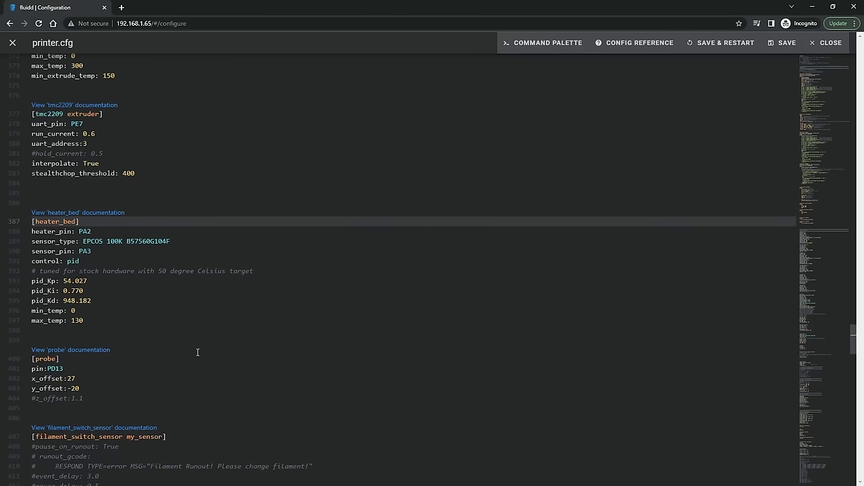
{"action": "scroll", "coordinate": [193, 341], "scroll_direction": "down", "scroll_amount": 1}
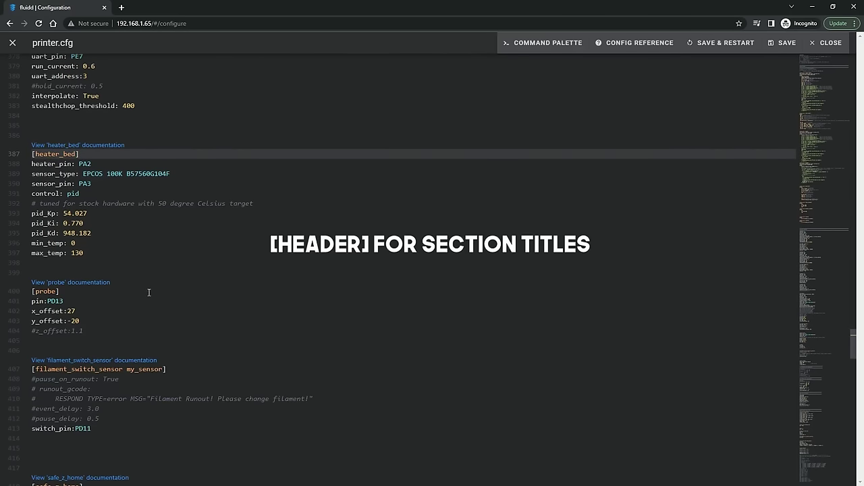
{"action": "scroll", "coordinate": [149, 292], "scroll_direction": "down", "scroll_amount": 1}
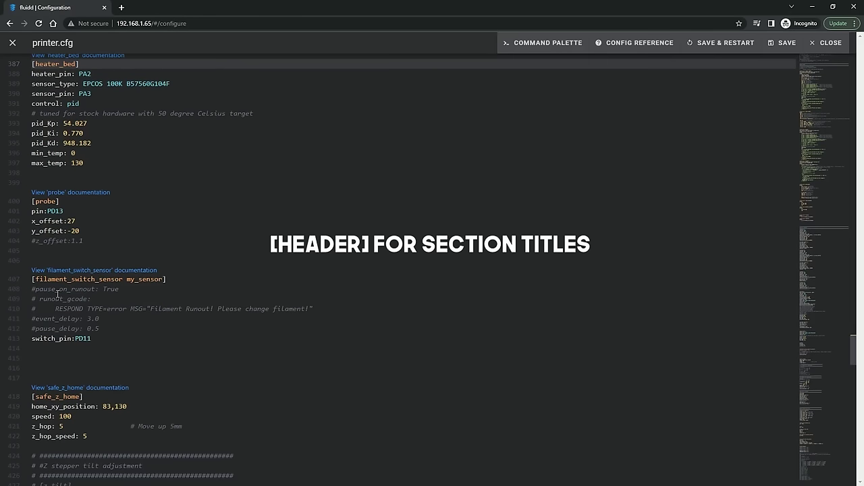
{"action": "scroll", "coordinate": [179, 317], "scroll_direction": "down", "scroll_amount": 3}
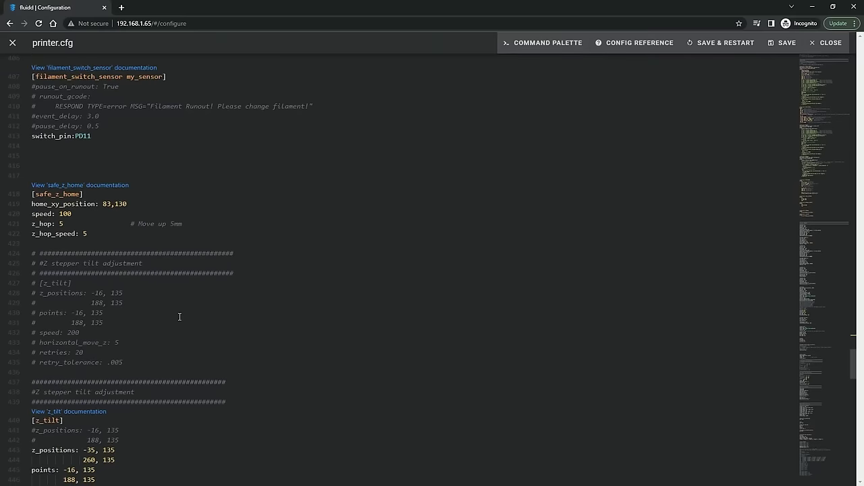
{"action": "scroll", "coordinate": [180, 317], "scroll_direction": "down", "scroll_amount": 5}
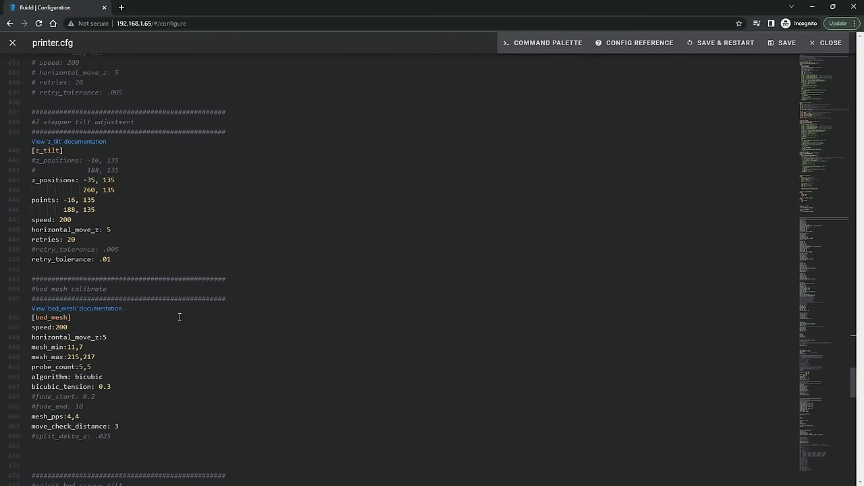
{"action": "scroll", "coordinate": [180, 317], "scroll_direction": "down", "scroll_amount": 1}
{"action": "scroll", "coordinate": [179, 316], "scroll_direction": "down", "scroll_amount": 1}
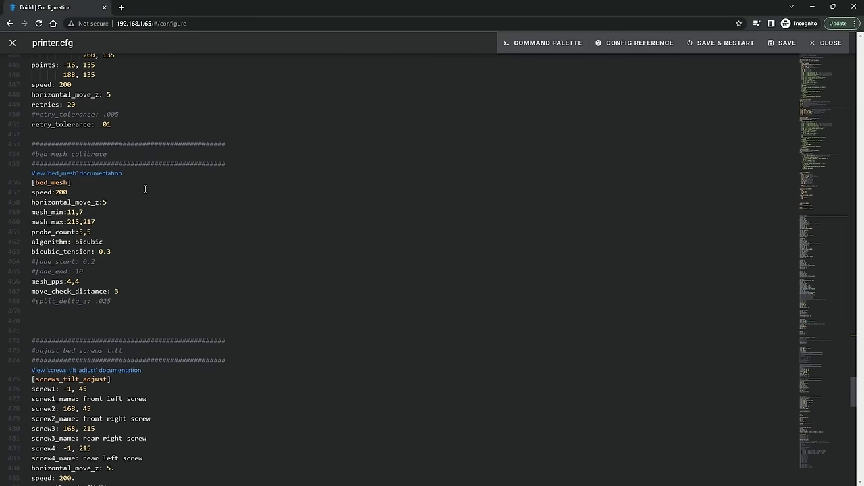
{"action": "scroll", "coordinate": [156, 320], "scroll_direction": "down", "scroll_amount": 5}
{"action": "scroll", "coordinate": [161, 318], "scroll_direction": "down", "scroll_amount": 3}
Step: Scroll through printer.cfg and select the START_PRINT and END_PRINT macro names
{"action": "scroll", "coordinate": [226, 127], "scroll_direction": "up", "scroll_amount": 20}
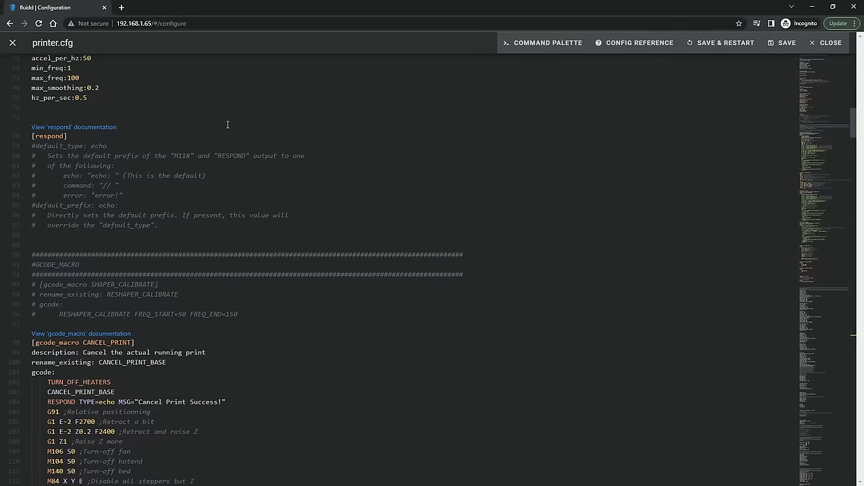
{"action": "scroll", "coordinate": [225, 127], "scroll_direction": "down", "scroll_amount": 1}
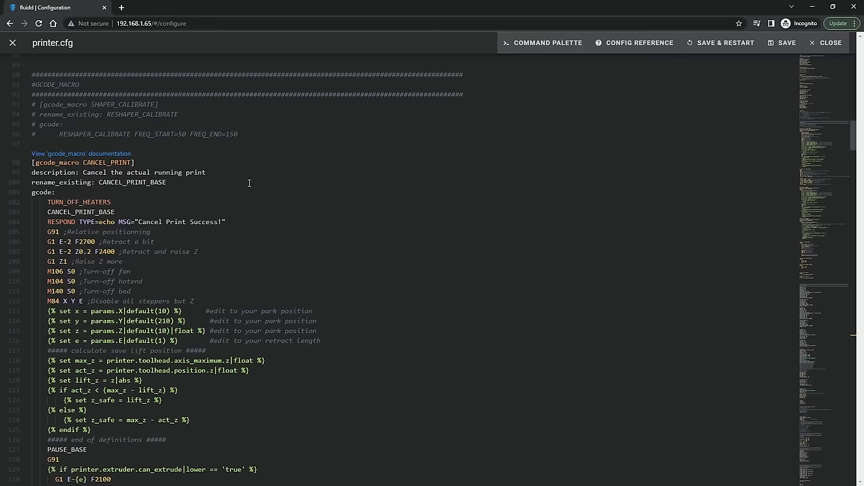
{"action": "scroll", "coordinate": [249, 183], "scroll_direction": "down", "scroll_amount": 2}
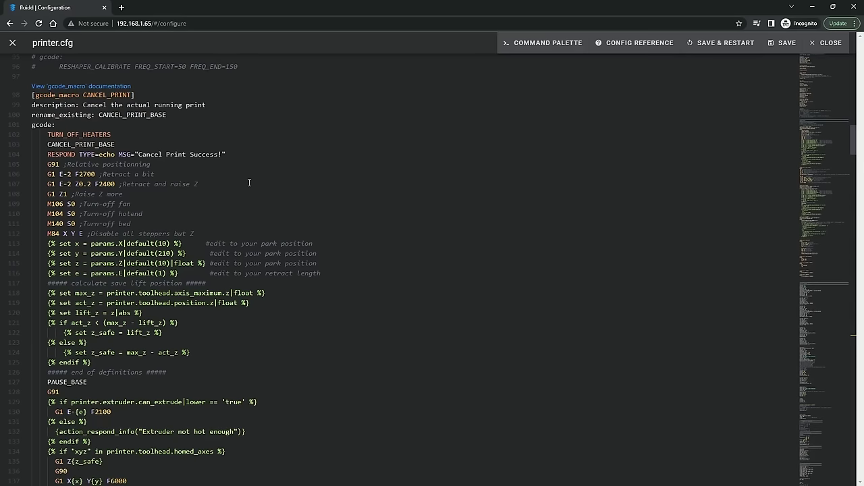
{"action": "scroll", "coordinate": [249, 183], "scroll_direction": "down", "scroll_amount": 10}
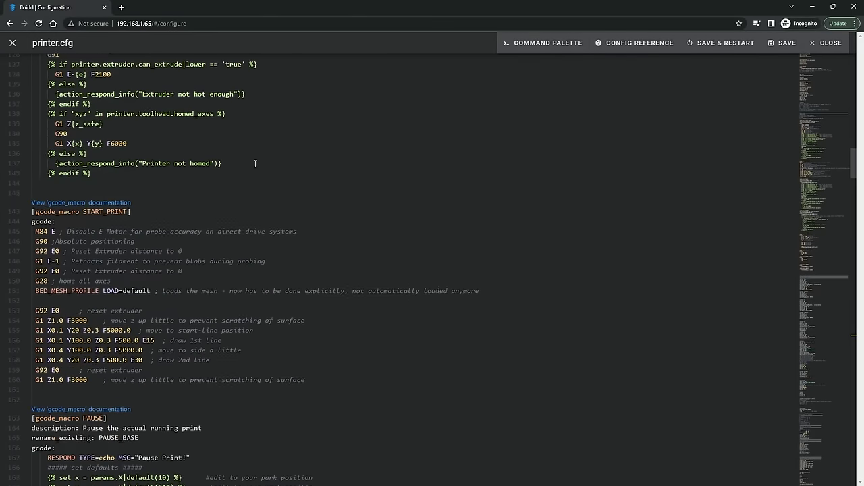
{"action": "scroll", "coordinate": [255, 164], "scroll_direction": "down", "scroll_amount": 3}
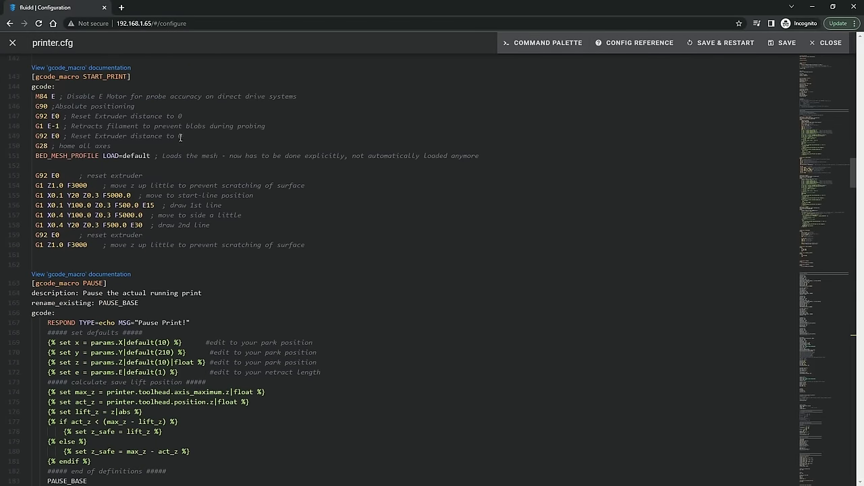
{"action": "double_click", "coordinate": [106, 78]}
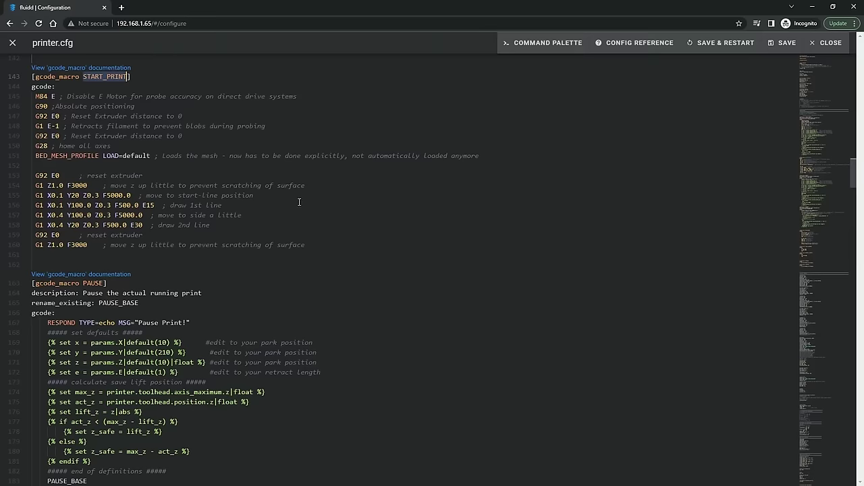
{"action": "scroll", "coordinate": [299, 202], "scroll_direction": "down", "scroll_amount": 9}
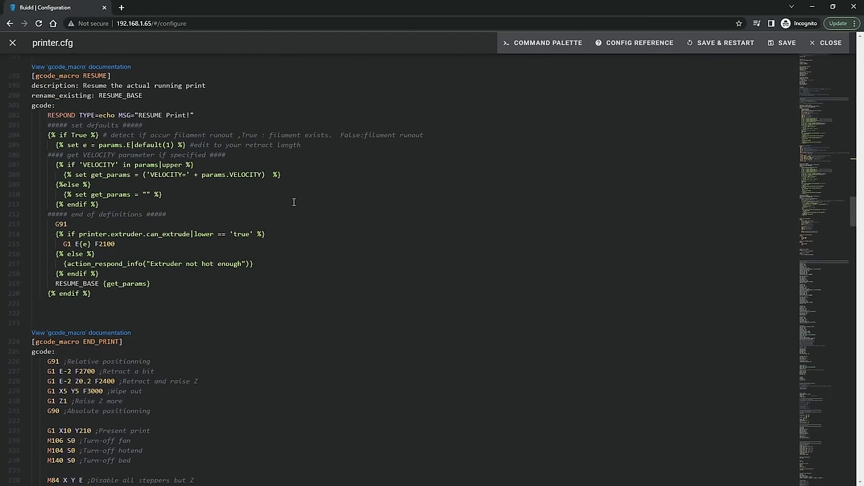
{"action": "scroll", "coordinate": [294, 202], "scroll_direction": "down", "scroll_amount": 3}
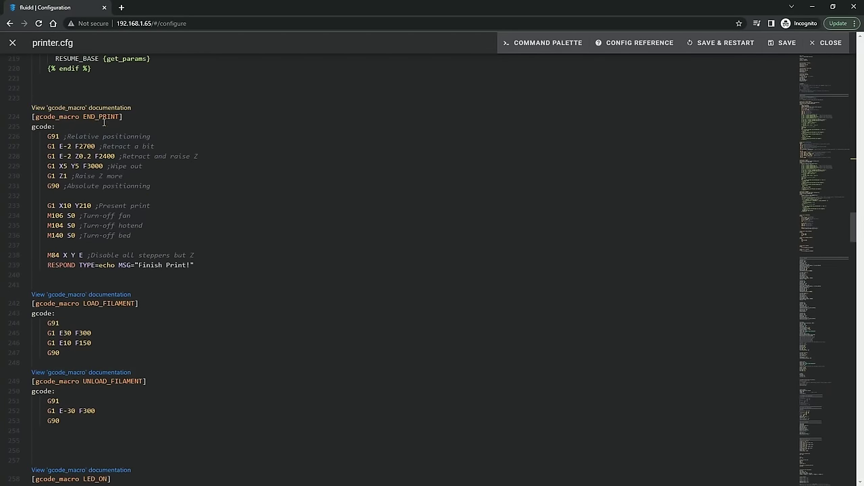
{"action": "double_click", "coordinate": [104, 119]}
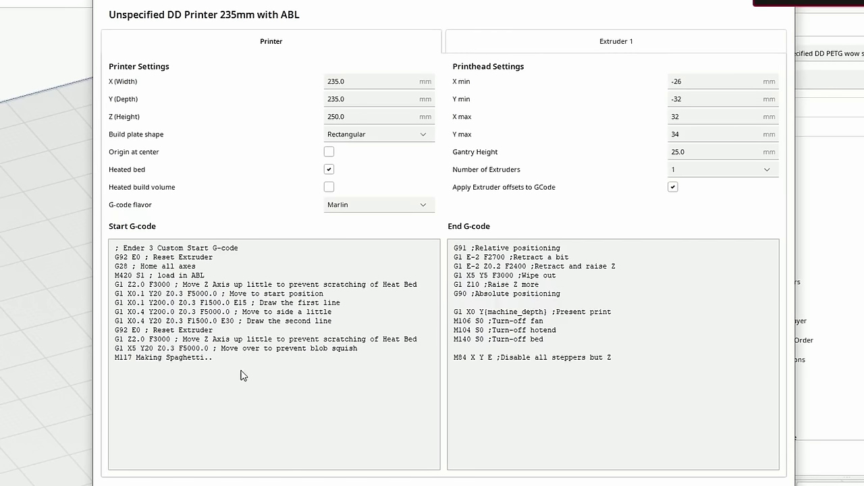
Step: Replace the Start G-code with START_PRINT and the End G-code with END_PRINT plus a ';easy isnt i' comment
{"action": "left_click_drag", "start_coordinate": [247, 367], "coordinate": [74, 235]}
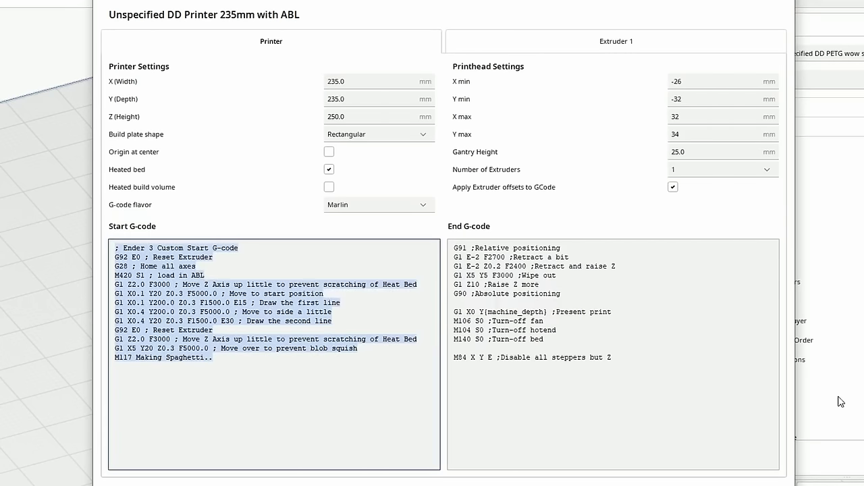
{"action": "type", "text": "START_PRINT"}
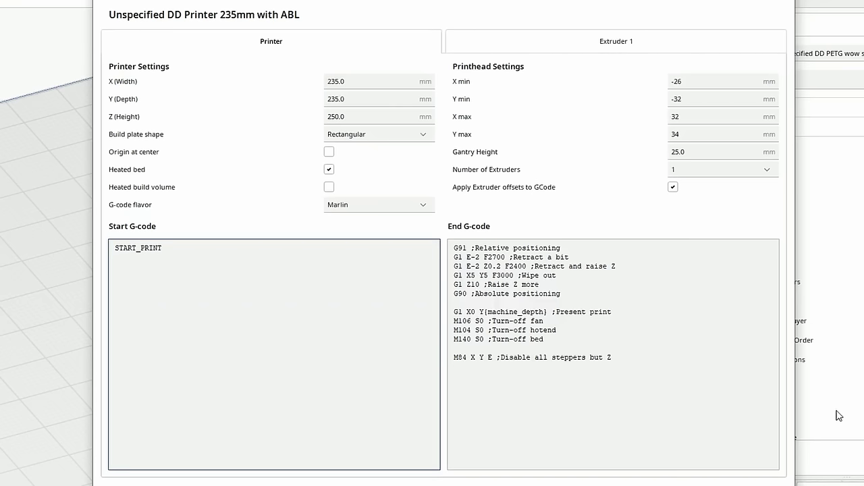
{"action": "left_click_drag", "start_coordinate": [647, 369], "coordinate": [453, 247]}
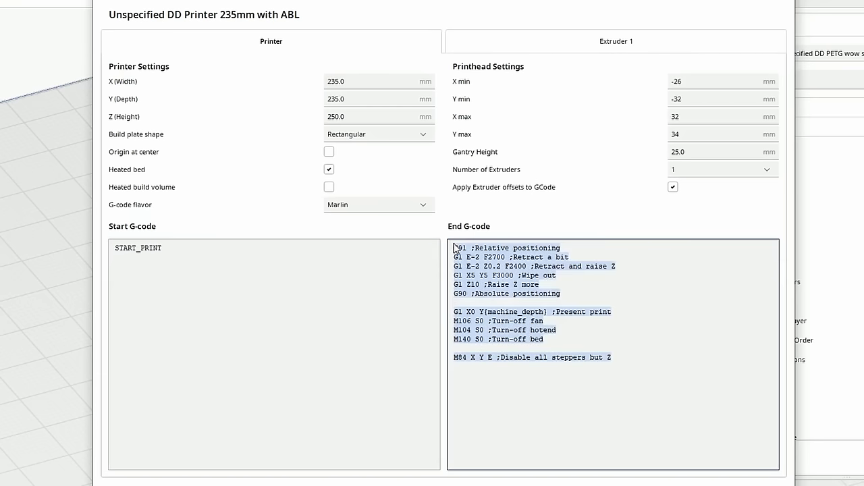
{"action": "type", "text": "END_PRINT"}
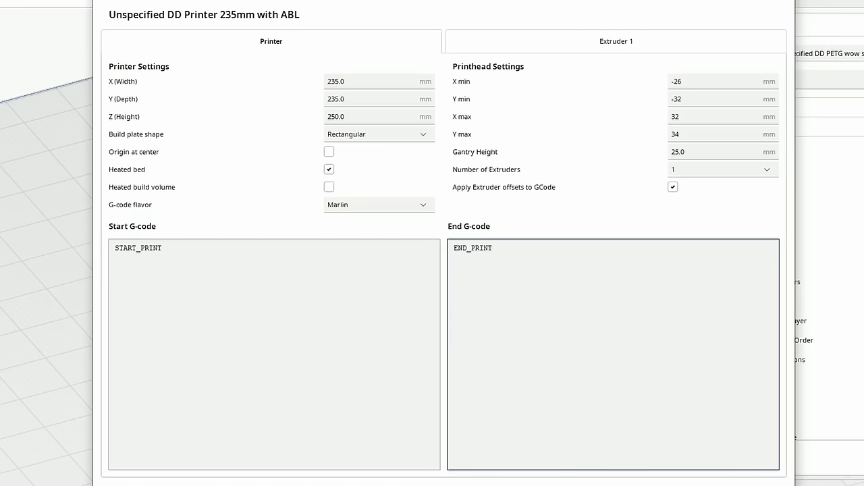
{"action": "key", "text": "Return"}
{"action": "type", "text": ";easy isnt i"}
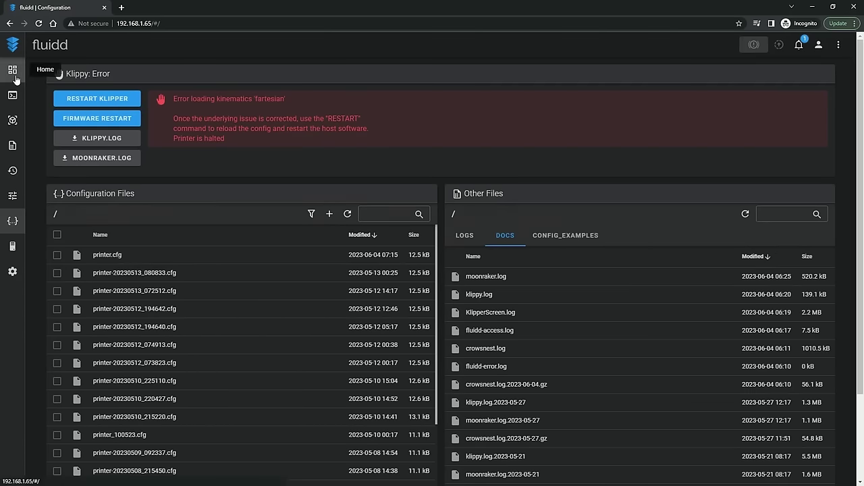
Step: Send PROBE_ACCURACY from the Dashboard console and see the printer demand homing first
{"action": "left_click", "coordinate": [15, 76]}
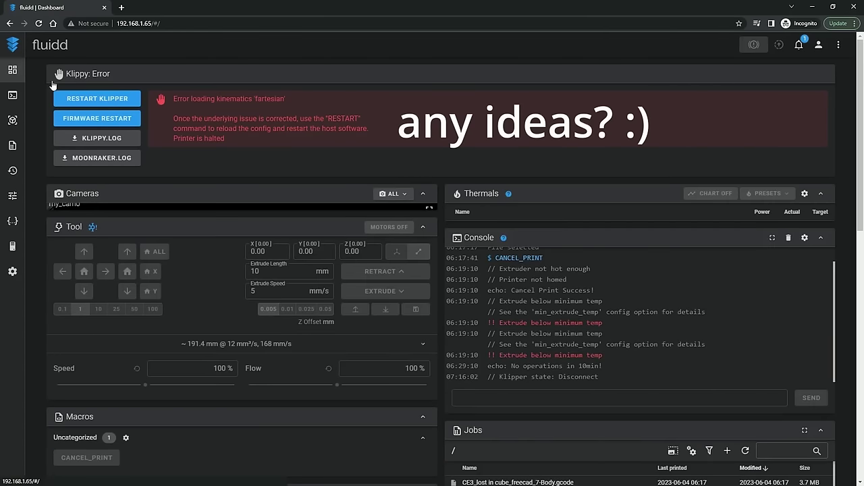
{"action": "scroll", "coordinate": [700, 330], "scroll_direction": "down", "scroll_amount": 1}
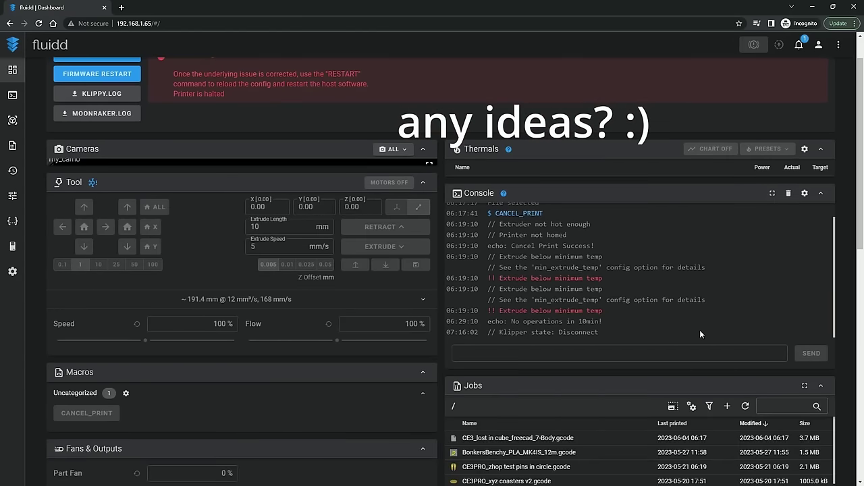
{"action": "scroll", "coordinate": [685, 360], "scroll_direction": "down", "scroll_amount": 3}
{"action": "scroll", "coordinate": [685, 360], "scroll_direction": "up", "scroll_amount": 5}
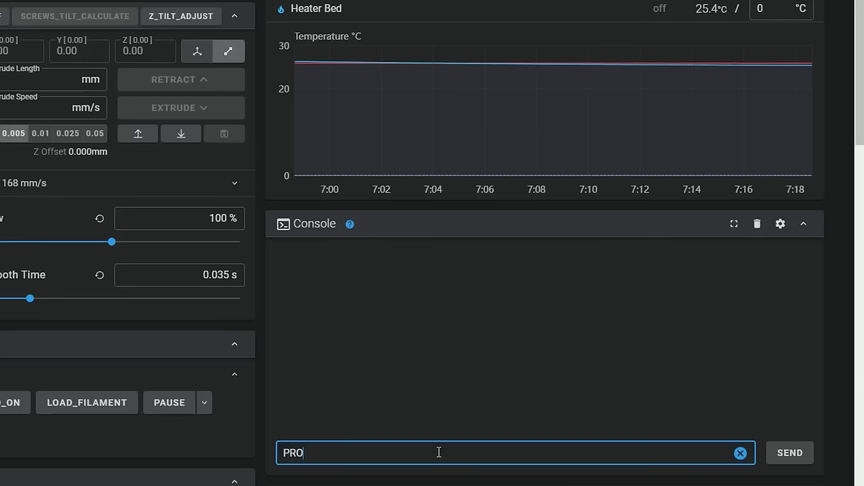
{"action": "type", "text": "BE"}
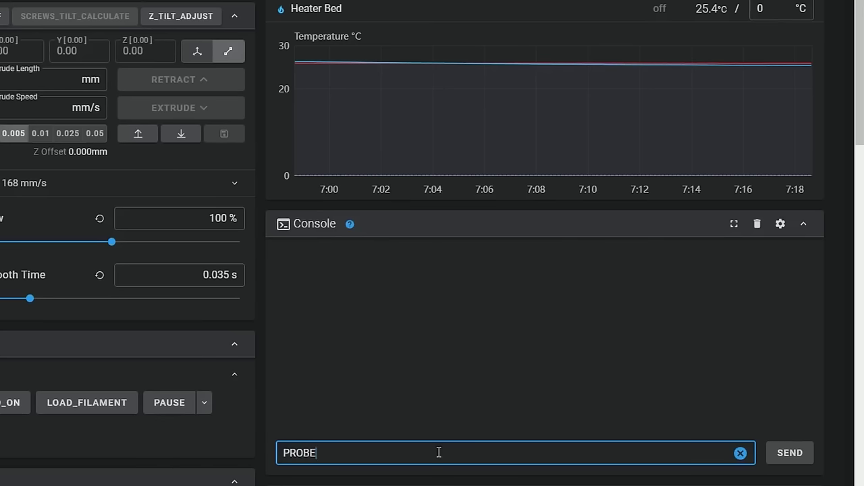
{"action": "type", "text": "_ACCURAC"}
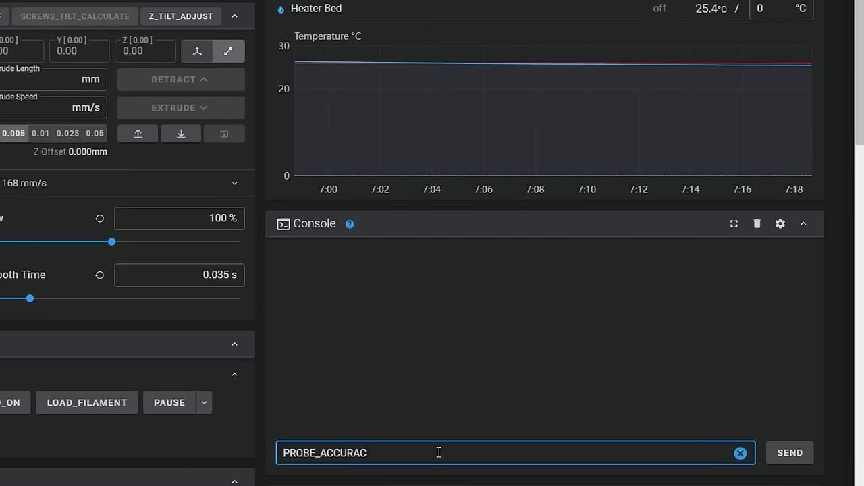
{"action": "type", "text": "Y"}
{"action": "key", "text": "Return"}
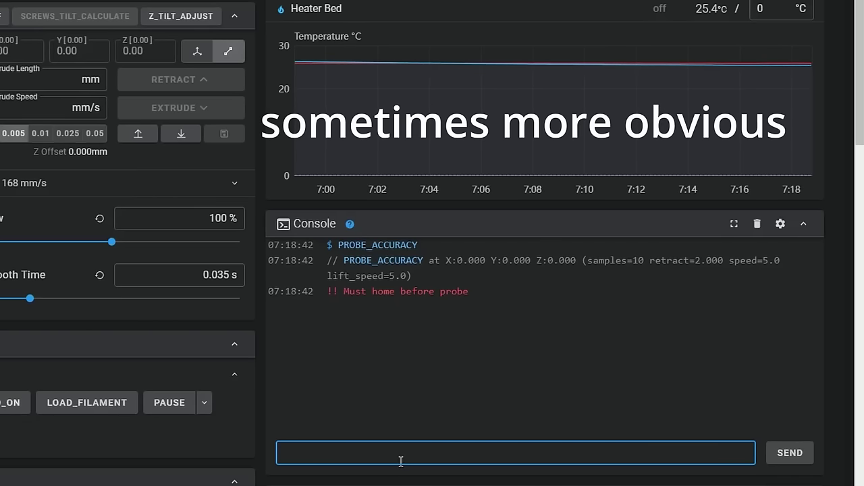
{"action": "type", "text": "whatever"}
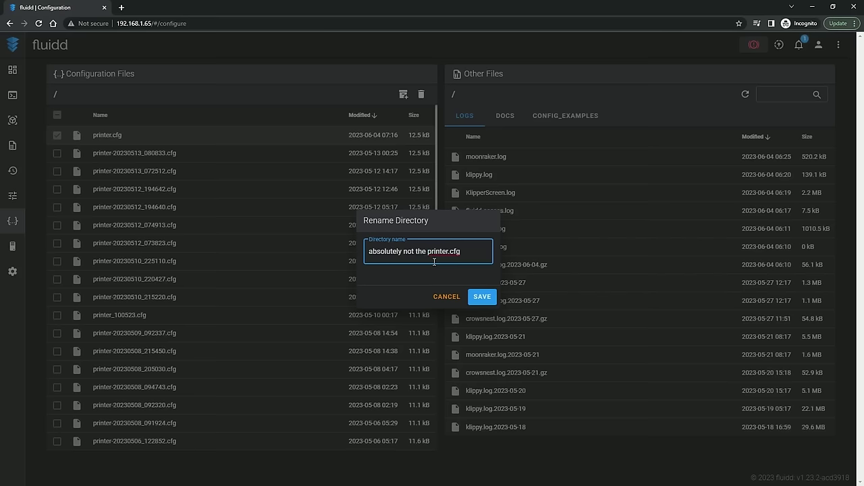
Step: Confirm renaming printer.cfg to 'absolutely not the printer.cfg' and check the Dashboard's config-file error
{"action": "key", "text": "Return"}
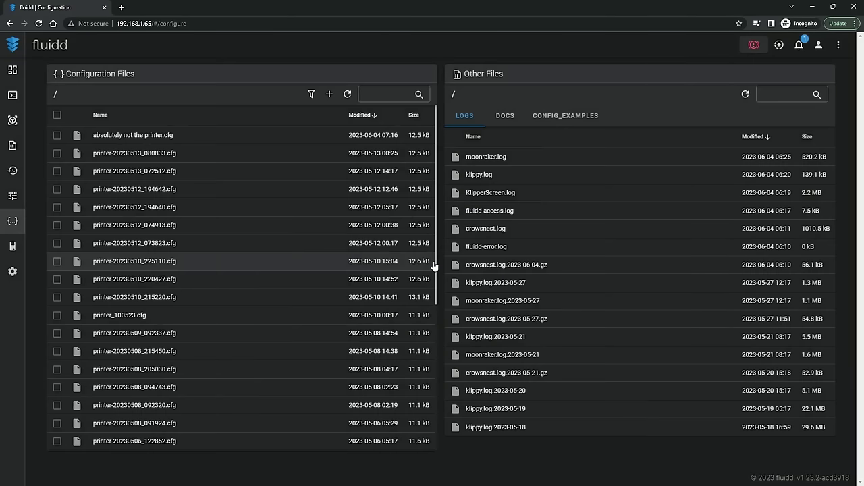
{"action": "left_click", "coordinate": [12, 70]}
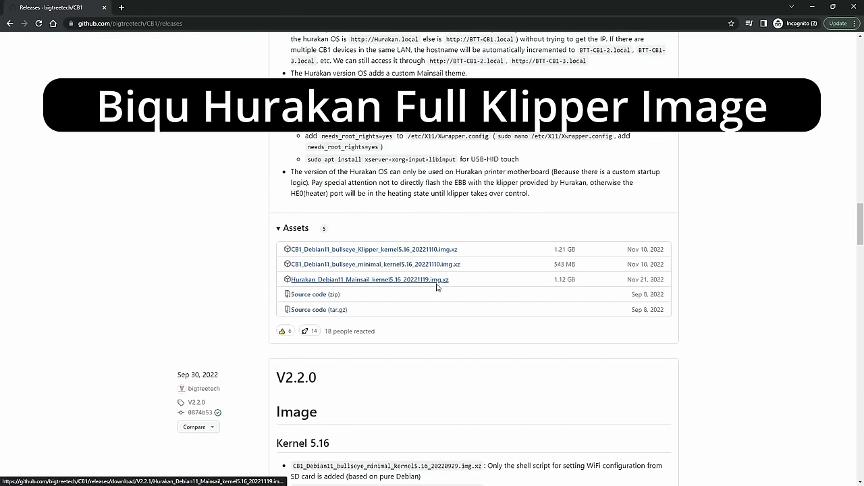
Step: Go to FLSUN's Speeder Pad download page listing the Speeder pad V1.2 image and configuration files
{"action": "scroll", "coordinate": [458, 288], "scroll_direction": "up", "scroll_amount": 2}
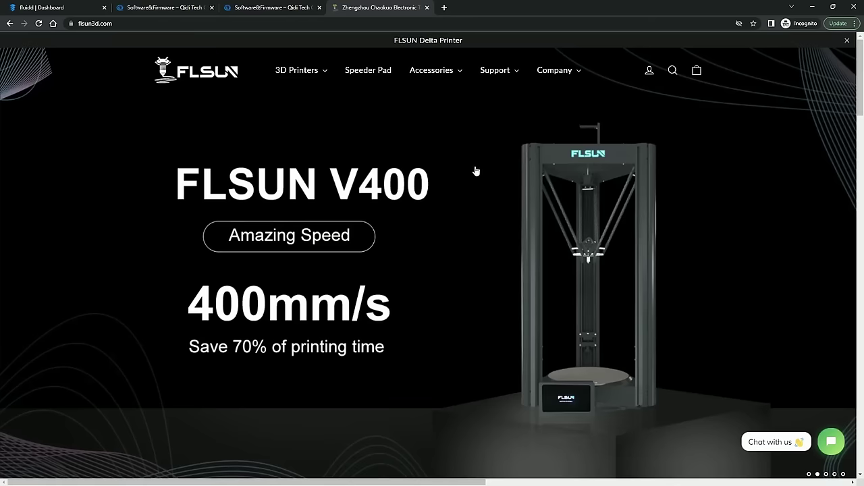
{"action": "mouse_move", "coordinate": [491, 76]}
{"action": "mouse_move", "coordinate": [498, 116]}
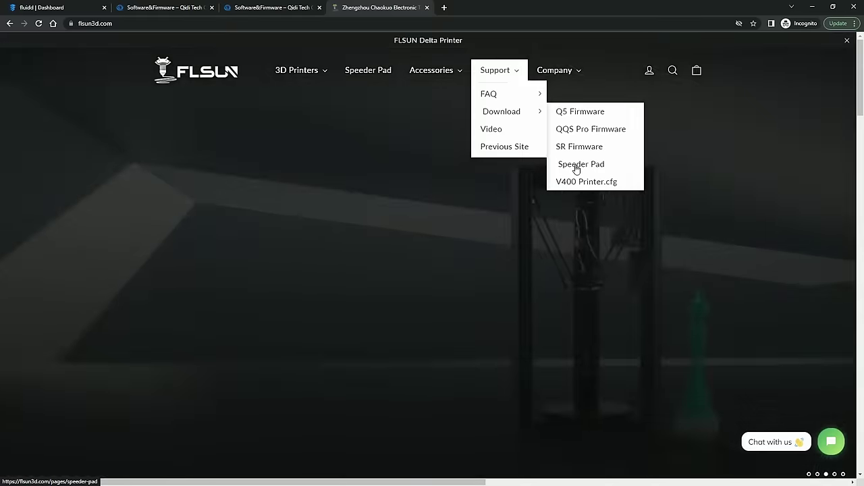
{"action": "left_click", "coordinate": [576, 168]}
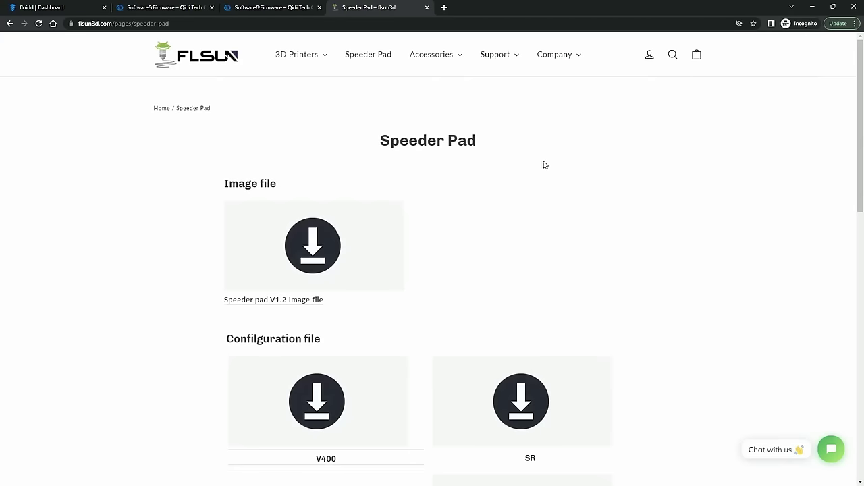
{"action": "scroll", "coordinate": [542, 167], "scroll_direction": "down", "scroll_amount": 1}
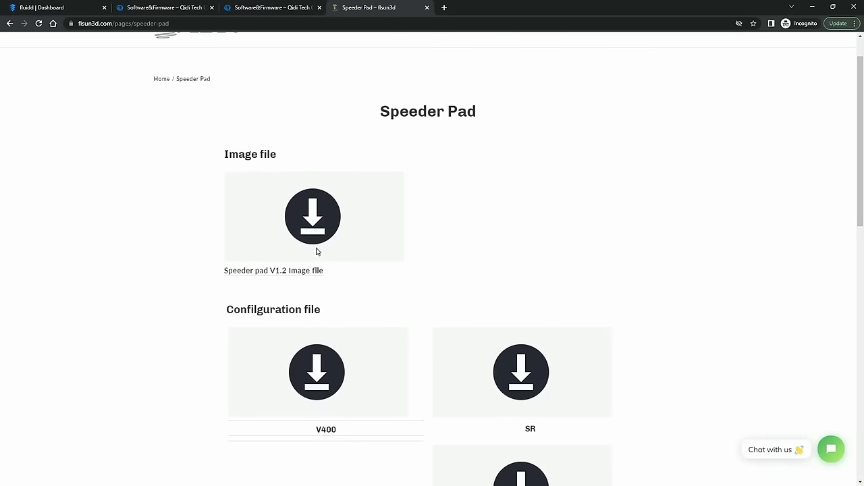